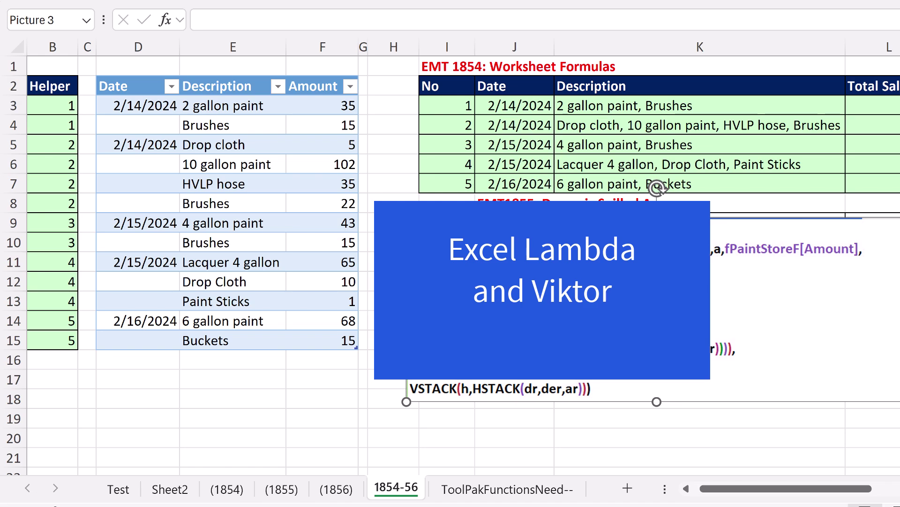
- Drag the LET formula picture down to expose the empty EMT1855 spill range
{"action": "left_click_drag", "start_coordinate": [467, 329], "coordinate": [467, 492]}
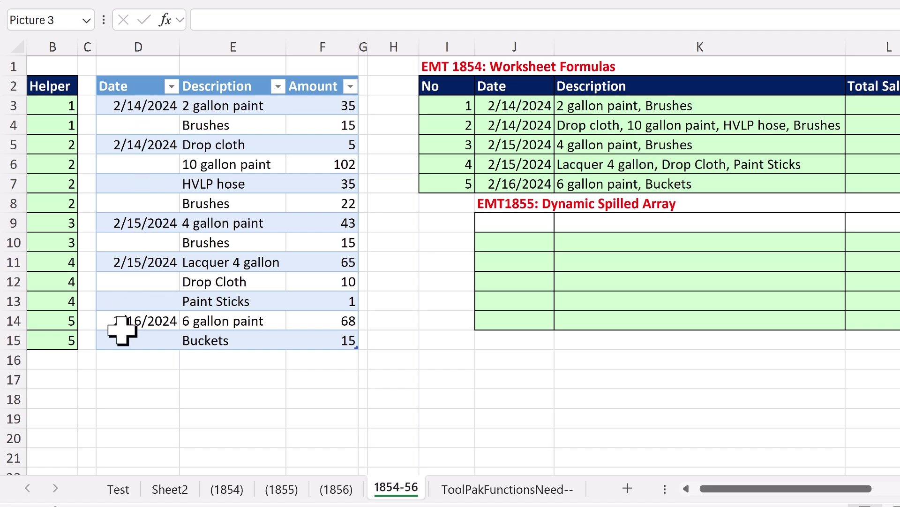
{"action": "left_click_drag", "start_coordinate": [136, 148], "coordinate": [137, 194]}
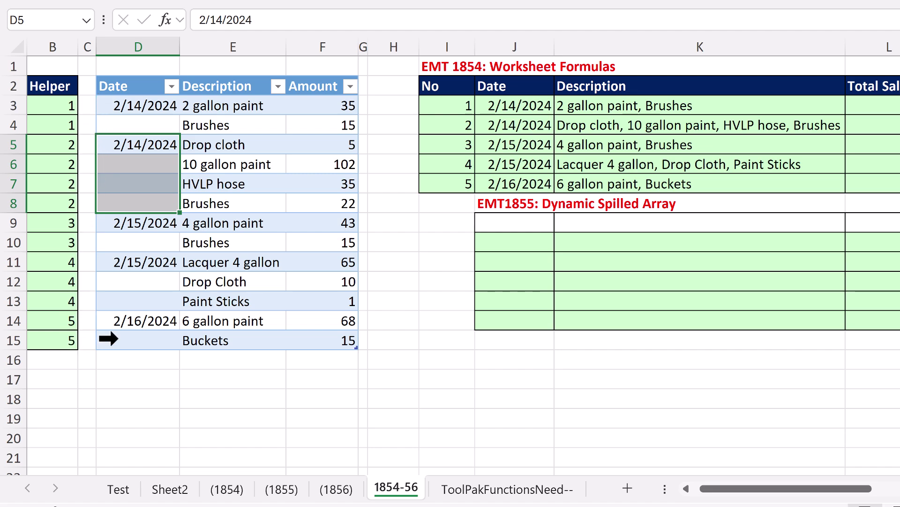
{"action": "left_click", "coordinate": [455, 237]}
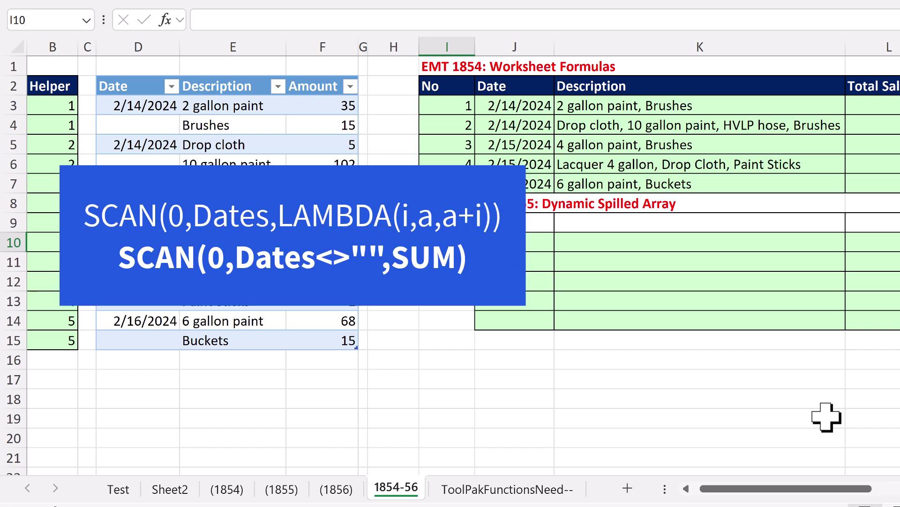
{"action": "type", "text": "="}
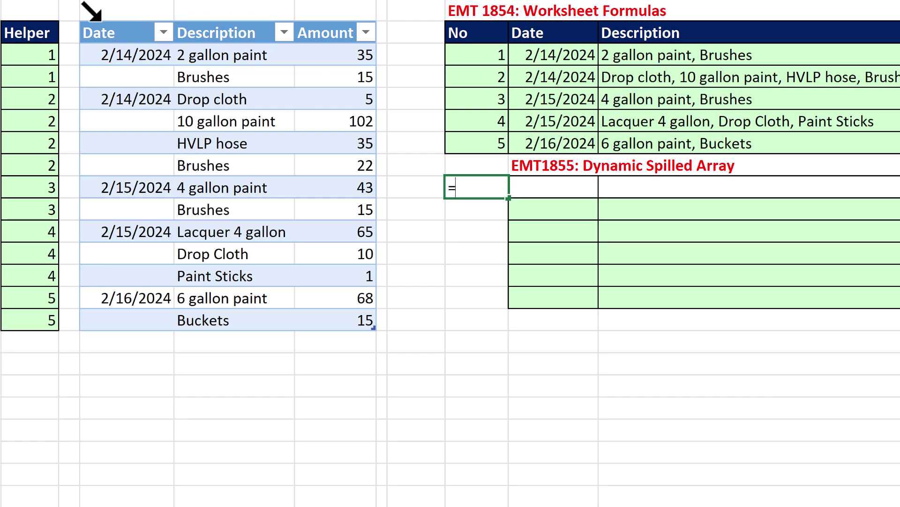
- Enter =fPaintStoreF[[#All],[Date]]<>"" in I9 to spill TRUE/FALSE date flags
{"action": "left_click_drag", "start_coordinate": [121, 32], "coordinate": [145, 317]}
{"action": "type", "text": "<>\""}
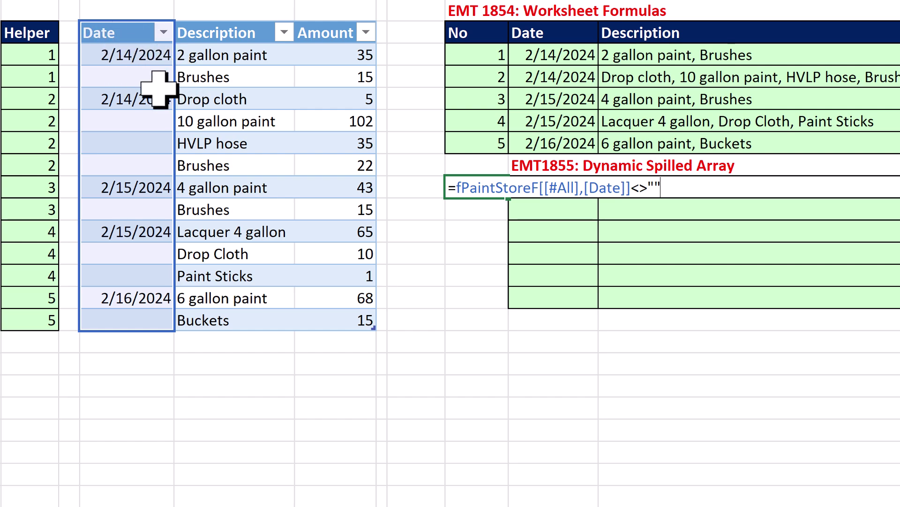
{"action": "key", "text": "ctrl+Return"}
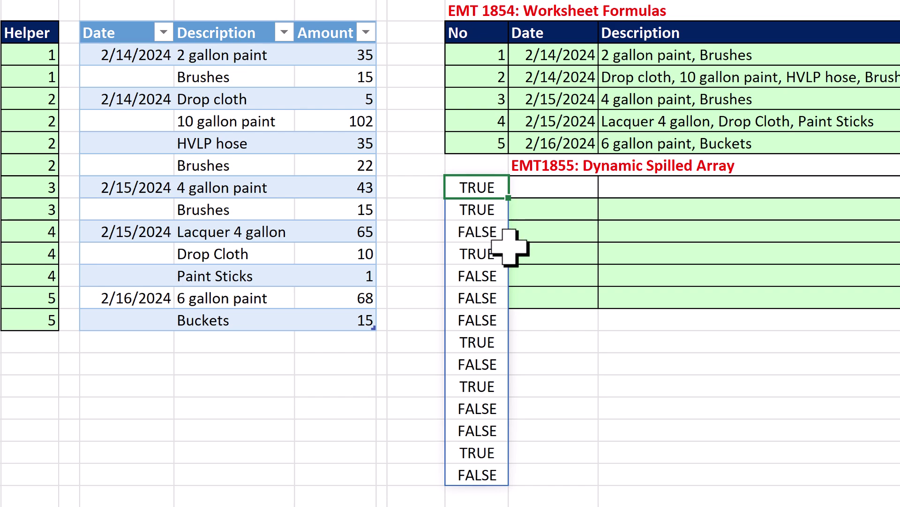
- In H9 enter =I9+0 to turn the first TRUE into 1
{"action": "left_click", "coordinate": [413, 190]}
{"action": "type", "text": "="}
{"action": "key", "text": "Right"}
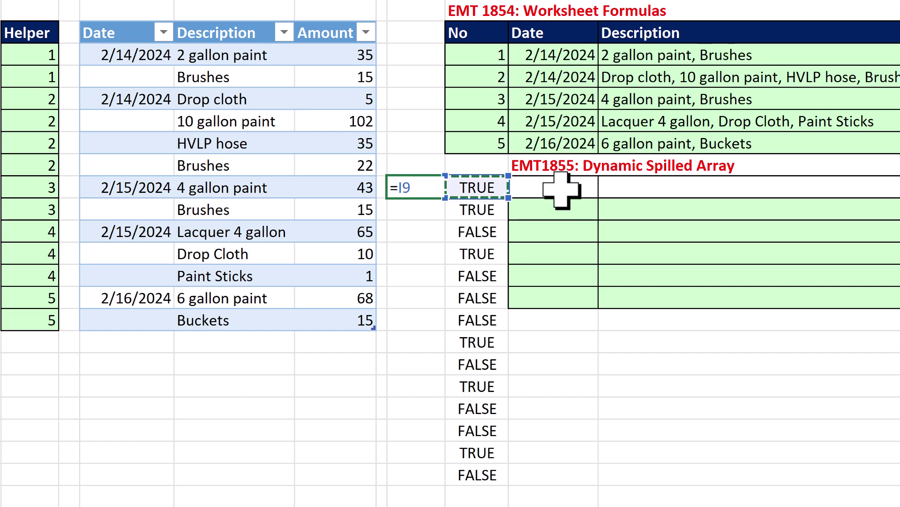
{"action": "type", "text": "+0"}
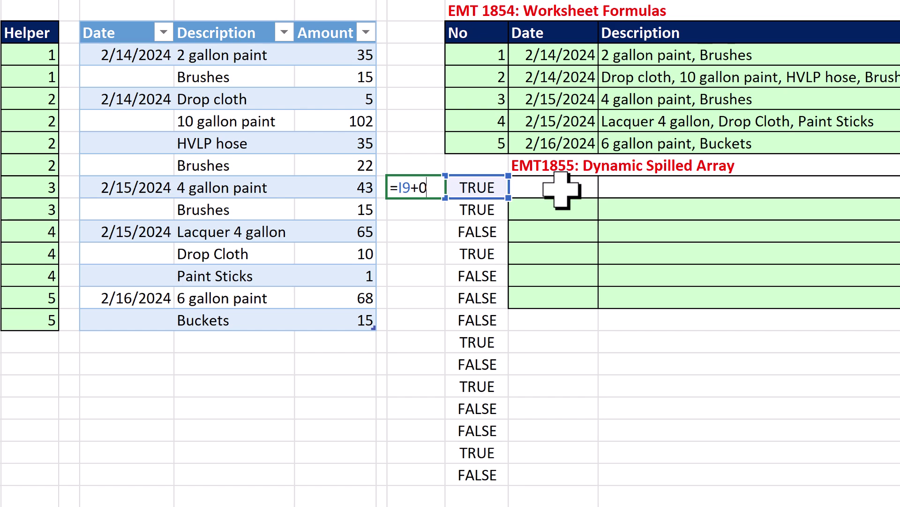
{"action": "key", "text": "Return"}
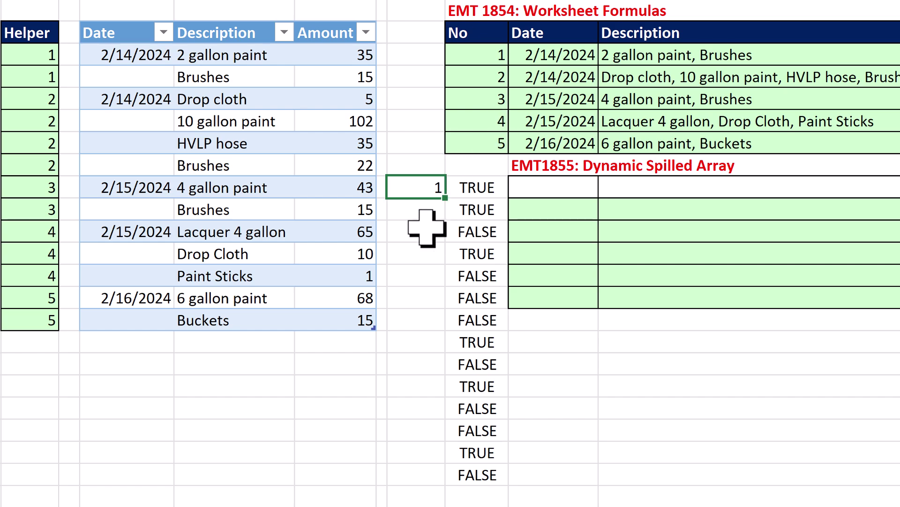
- Enter the running count =H9+I10 in H10 and fill it down the column
{"action": "type", "text": "="}
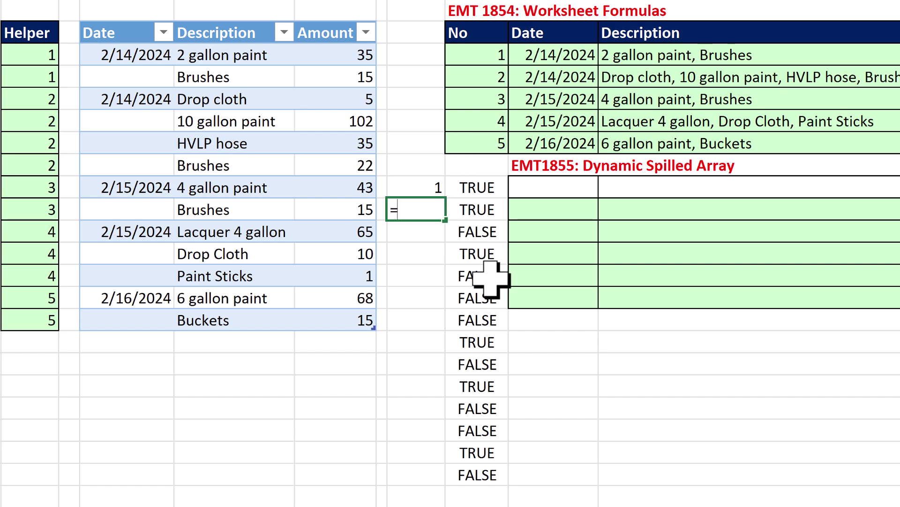
{"action": "key", "text": "Up"}
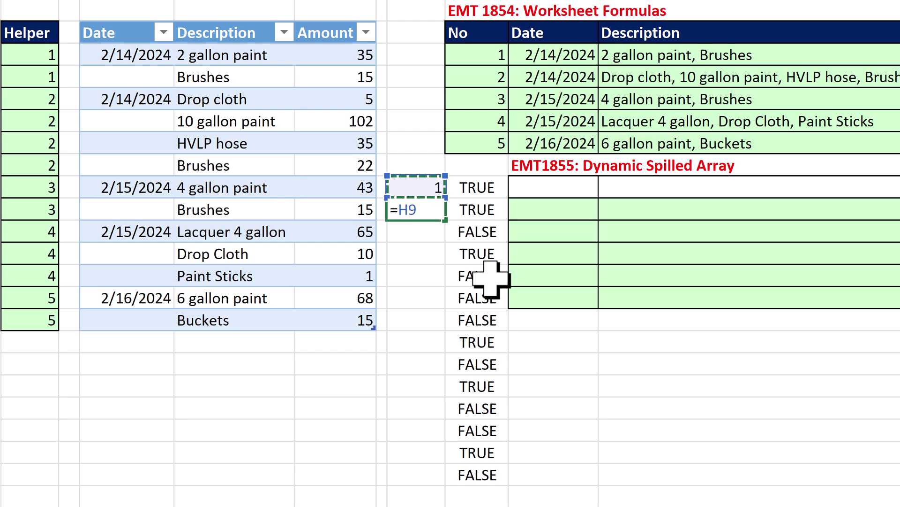
{"action": "type", "text": "+"}
{"action": "key", "text": "Right"}
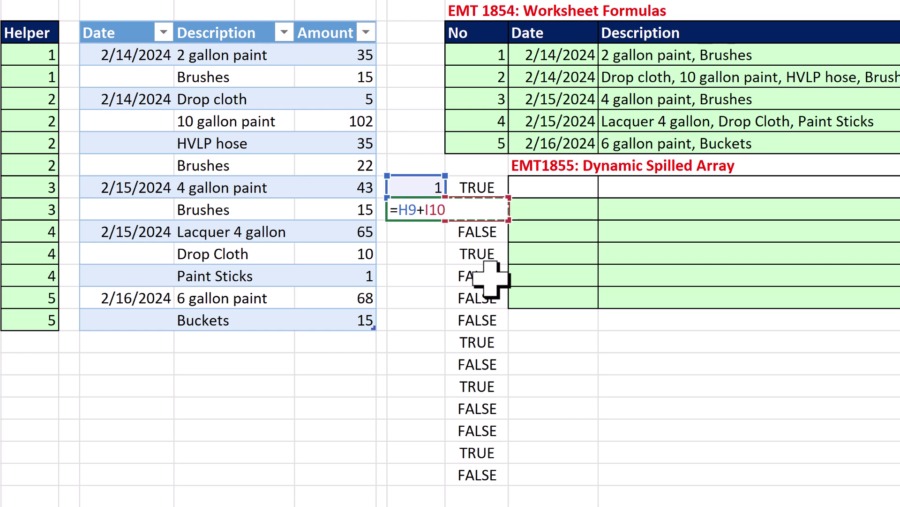
{"action": "key", "text": "ctrl+Return"}
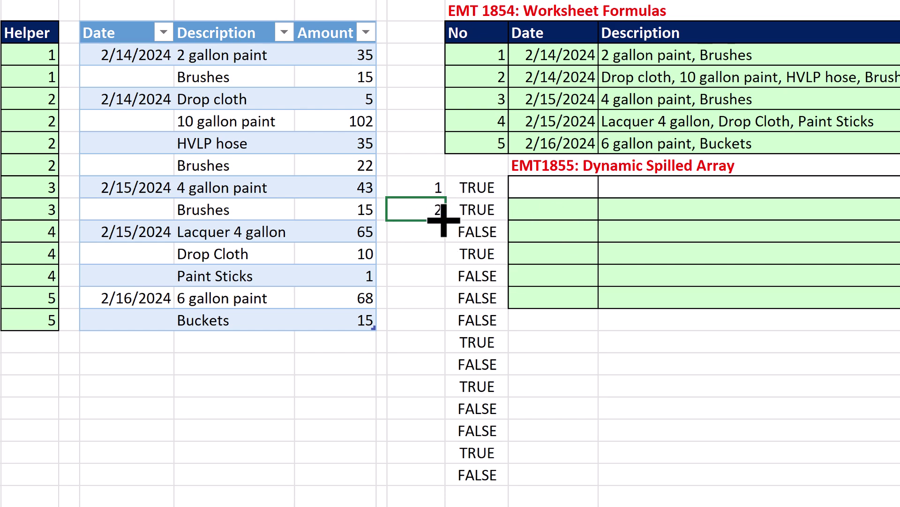
{"action": "left_click_drag", "start_coordinate": [449, 223], "coordinate": [466, 481]}
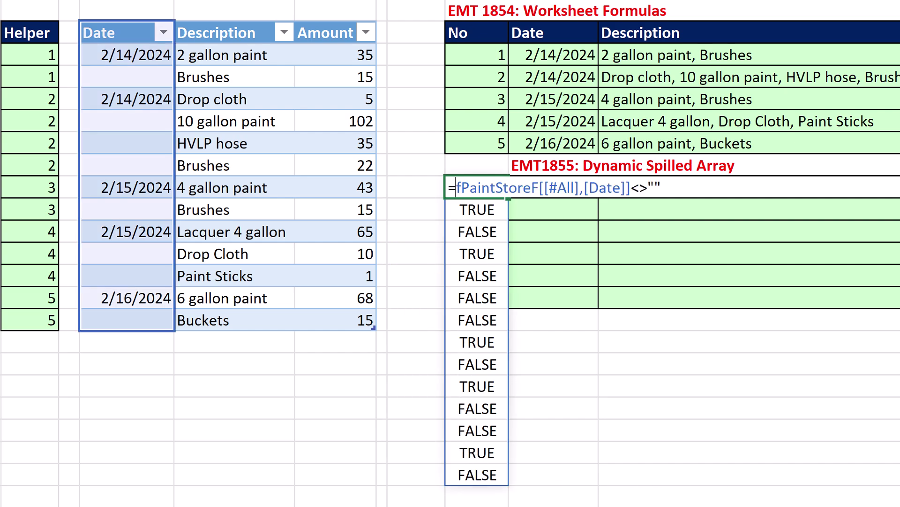
- Wrap the date test as =SCAN(0,…,SUM) to spill running transaction numbers 1–6
{"action": "type", "text": "sc"}
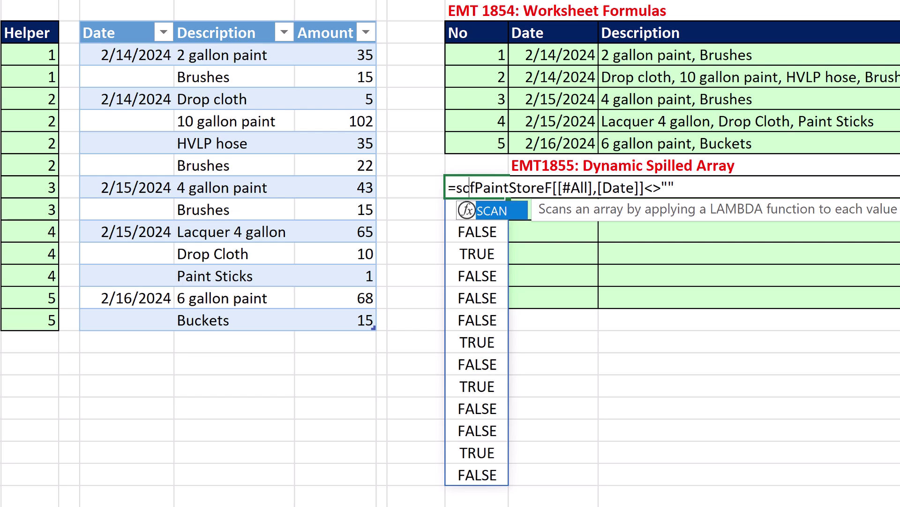
{"action": "key", "text": "Tab"}
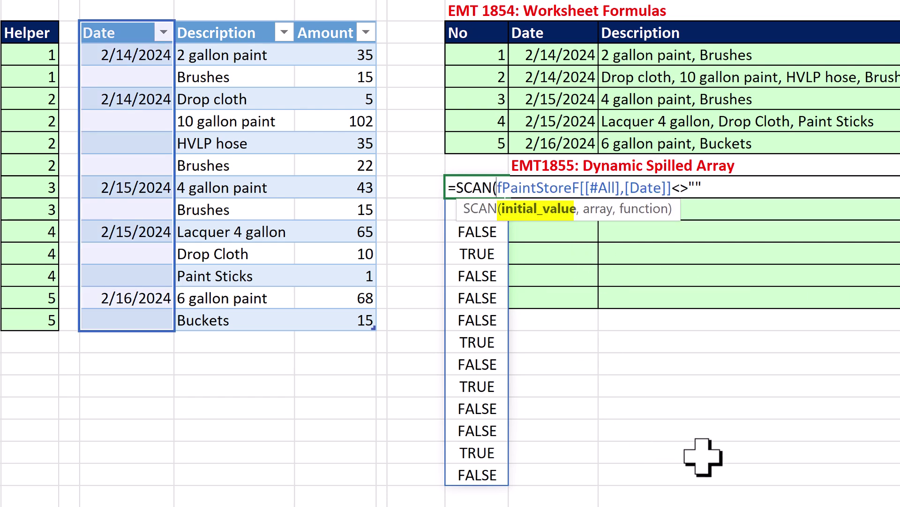
{"action": "type", "text": "0,"}
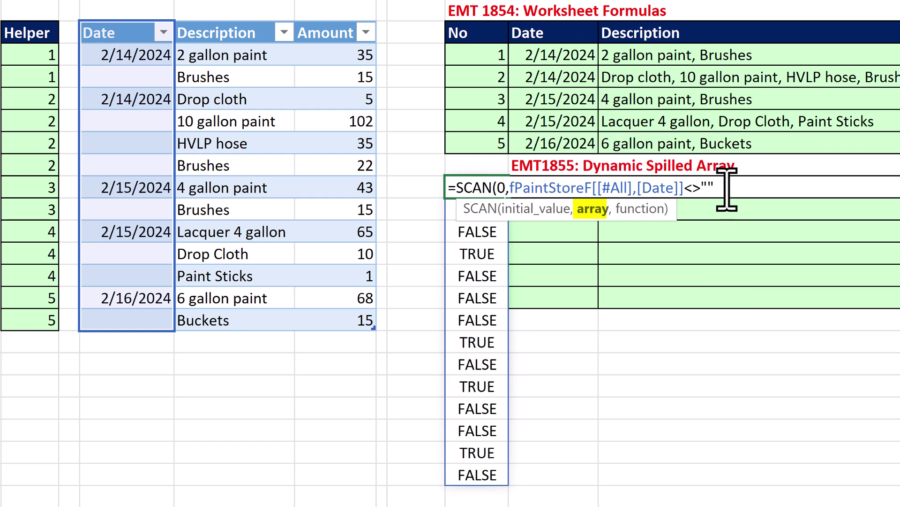
{"action": "type", "text": ","}
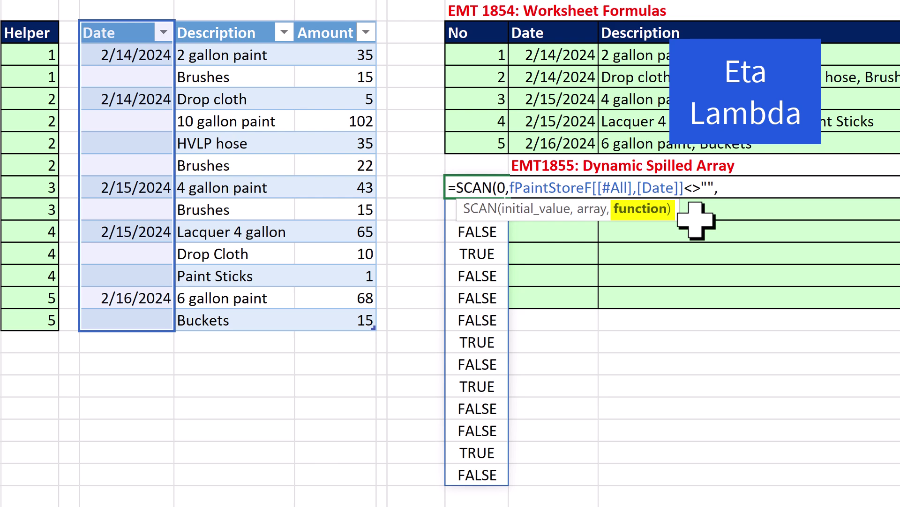
{"action": "type", "text": "SUM"}
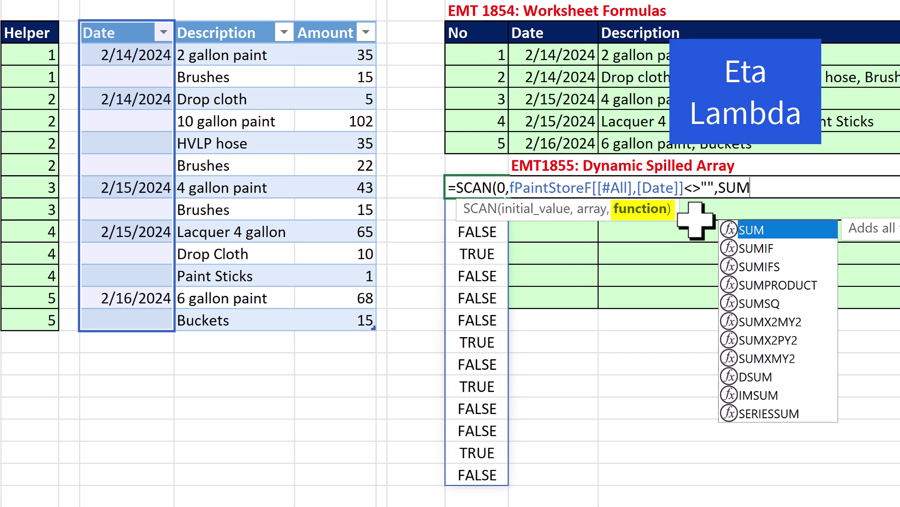
{"action": "type", "text": ")"}
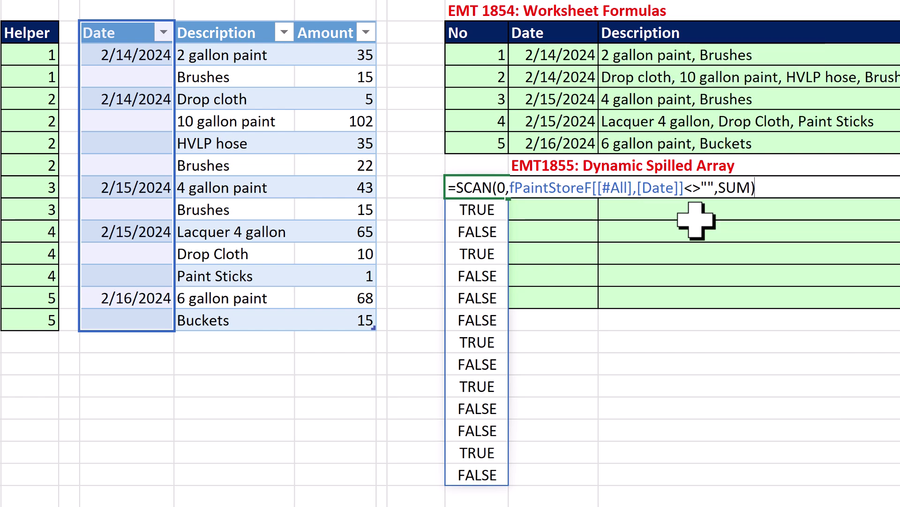
{"action": "key", "text": "ctrl+Return"}
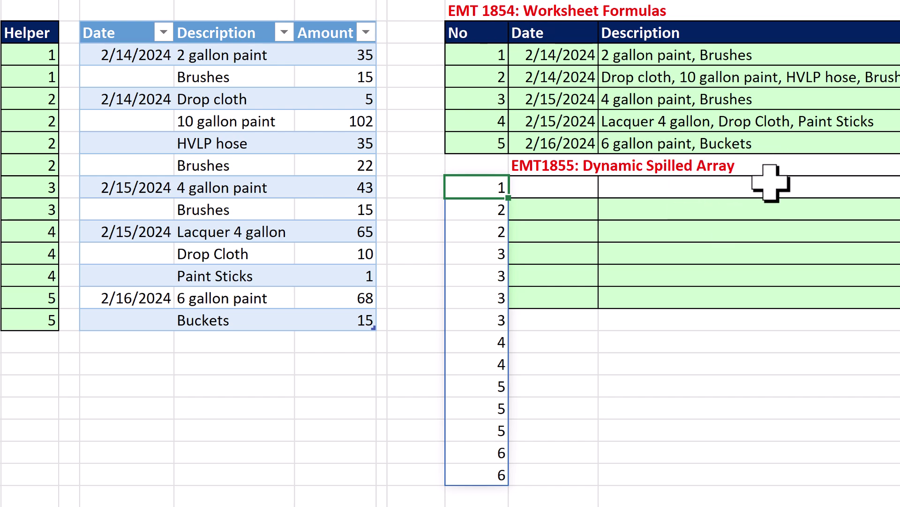
- Check the two rows numbered 2, then reopen the SCAN formula for editing
{"action": "left_click", "coordinate": [470, 216]}
{"action": "left_click_drag", "start_coordinate": [470, 217], "coordinate": [469, 229]}
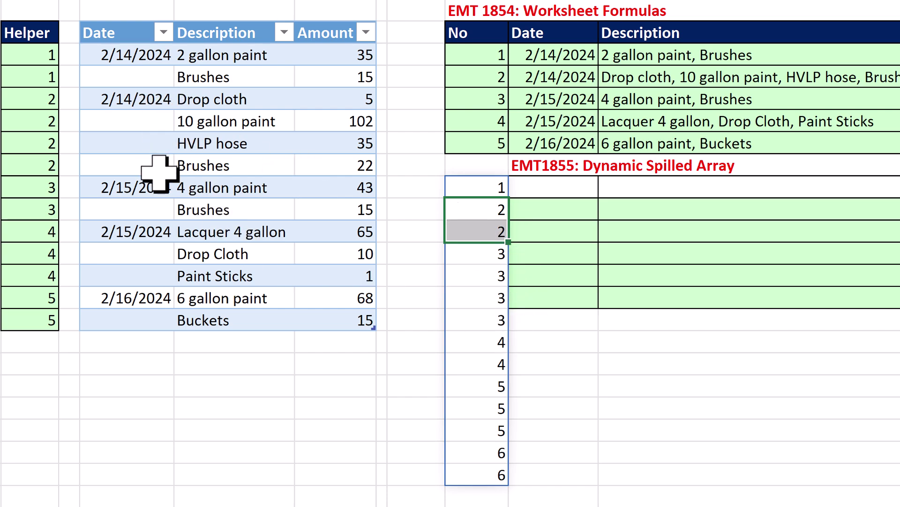
{"action": "left_click", "coordinate": [458, 186]}
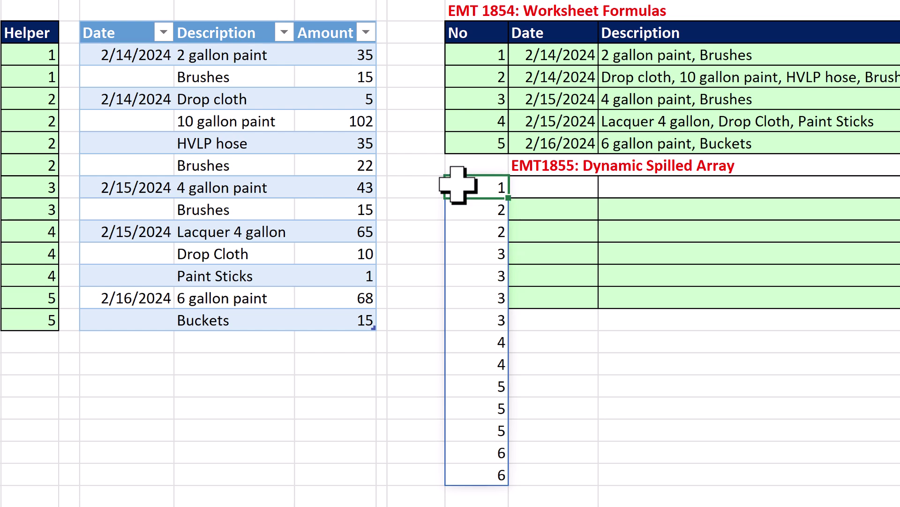
{"action": "double_click", "coordinate": [464, 187]}
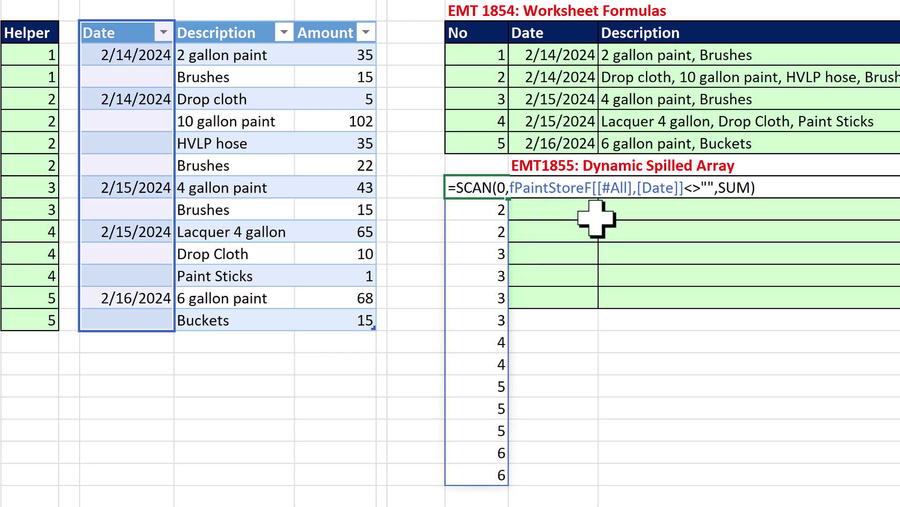
- Insert GROUPBY before SCAN and add fPaintStoreF[#All] as its values argument
{"action": "type", "text": "gro"}
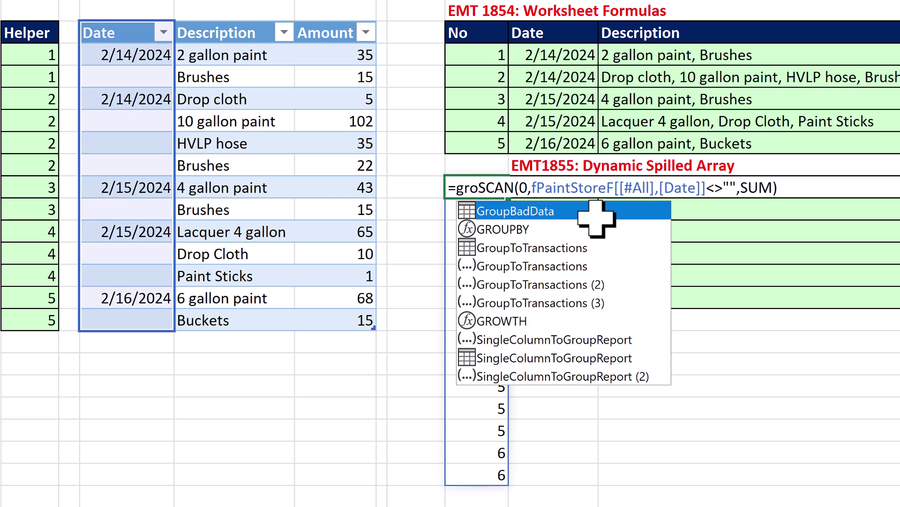
{"action": "double_click", "coordinate": [483, 229]}
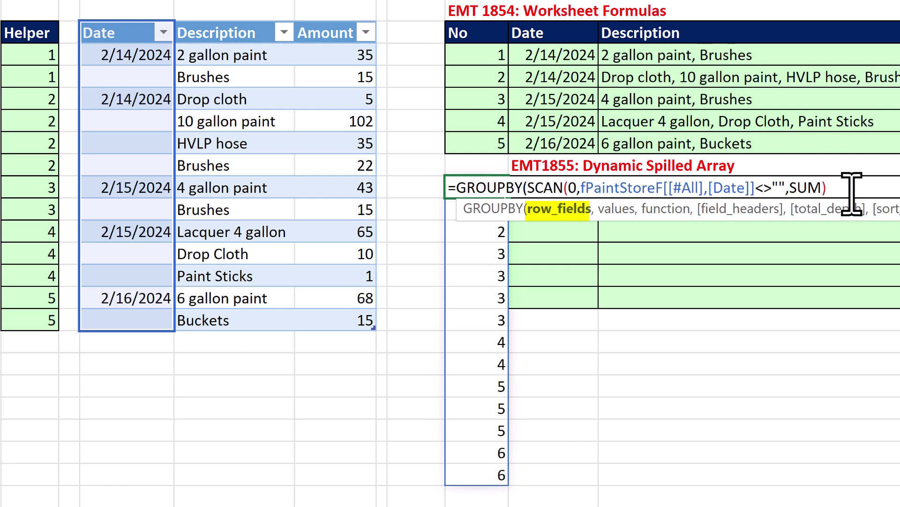
{"action": "type", "text": ","}
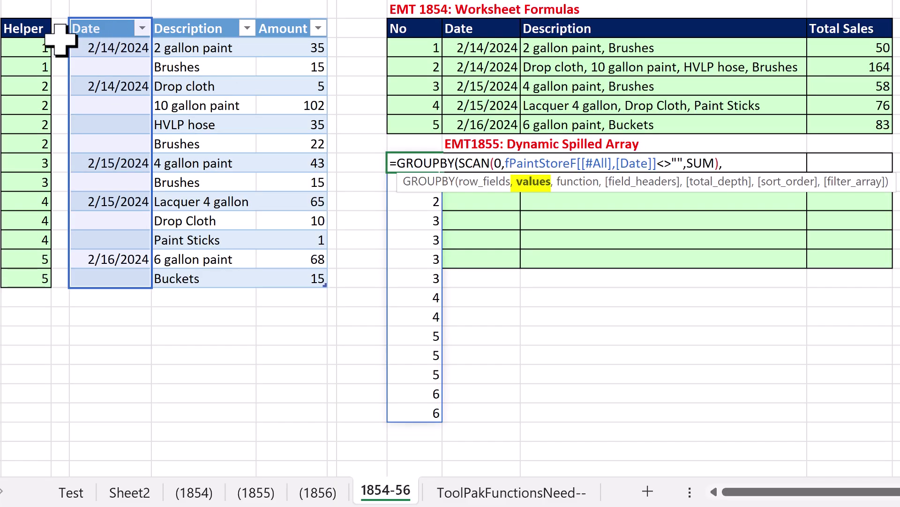
{"action": "left_click_drag", "start_coordinate": [91, 28], "coordinate": [273, 90]}
{"action": "left_click_drag", "start_coordinate": [274, 199], "coordinate": [280, 271]}
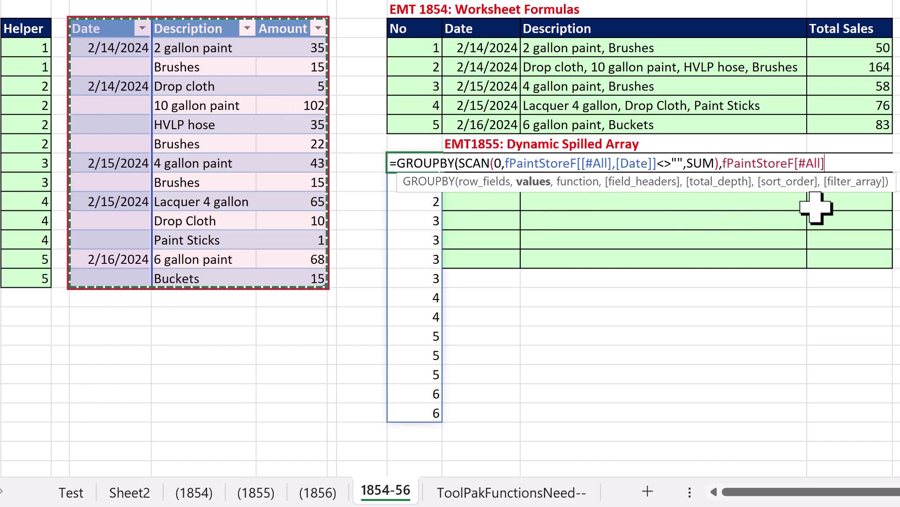
{"action": "type", "text": ","}
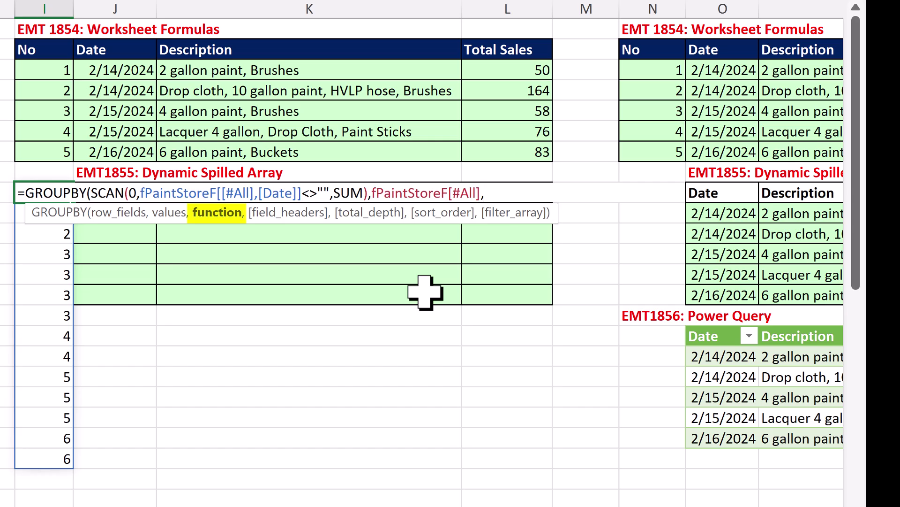
- Add HSTACK(SUM,ARRAYTOTEXT,SUM) as GROUPBY's function argument
{"action": "type", "text": "HSTACK("}
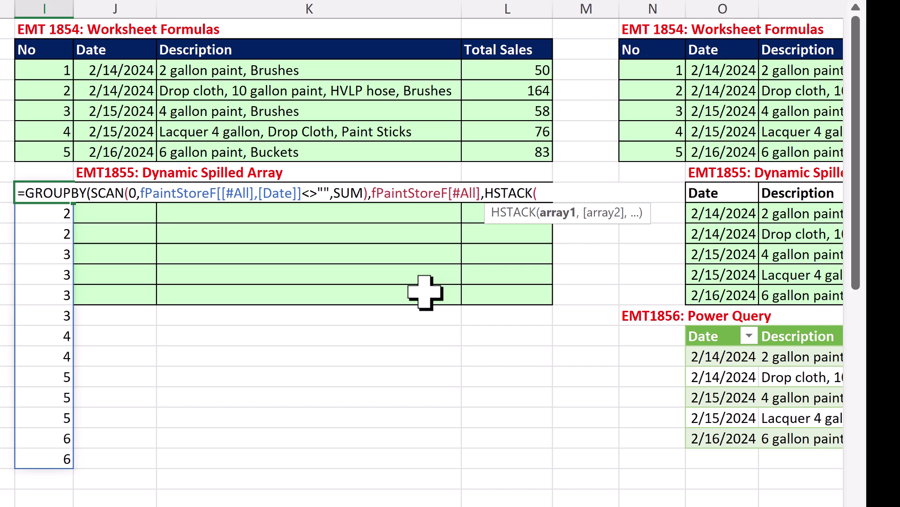
{"action": "type", "text": "SUM"}
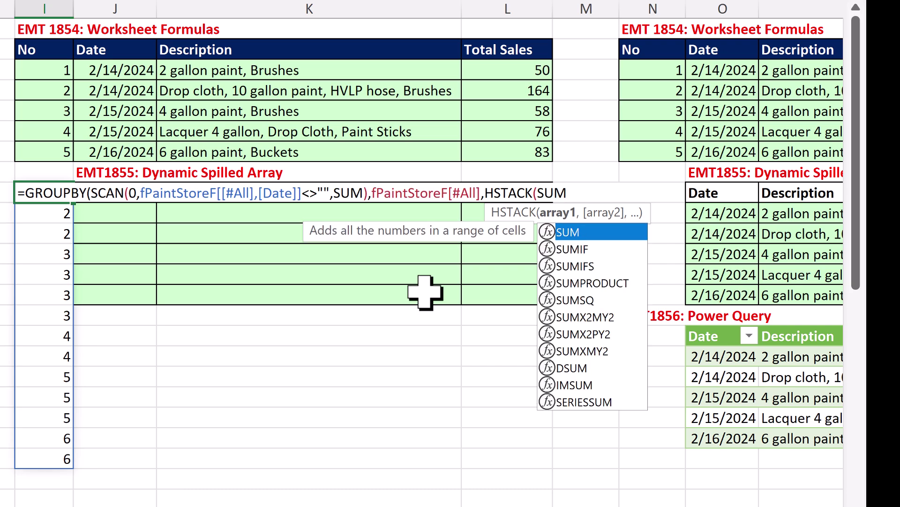
{"action": "type", "text": ",Arr"}
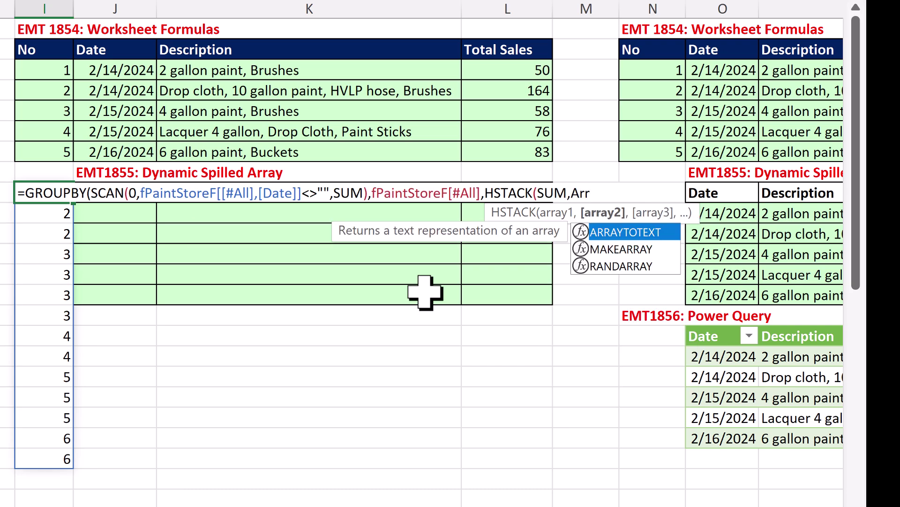
{"action": "key", "text": "Tab"}
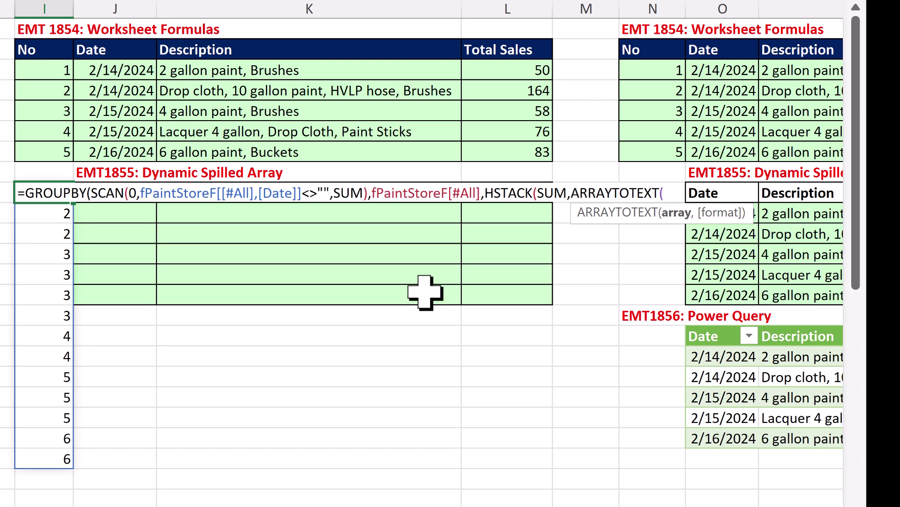
{"action": "key", "text": "BackSpace"}
{"action": "type", "text": ",SUM"}
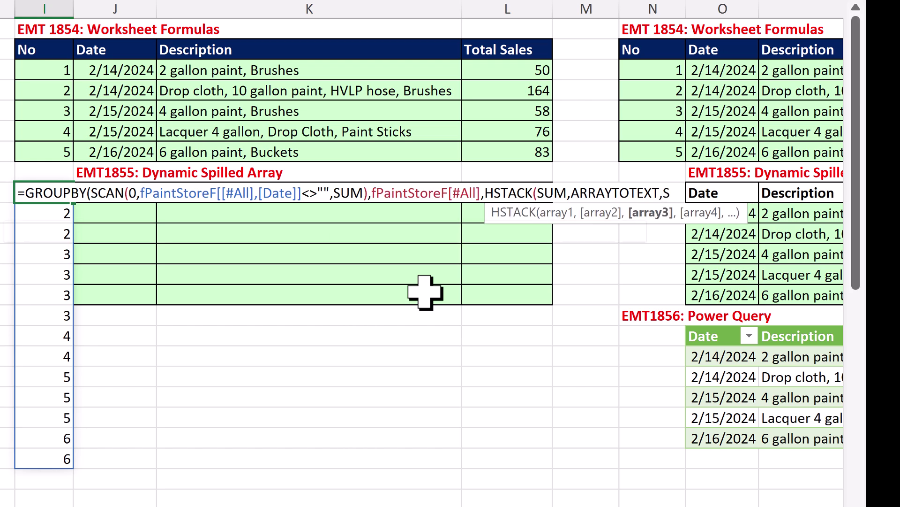
{"action": "type", "text": ")"}
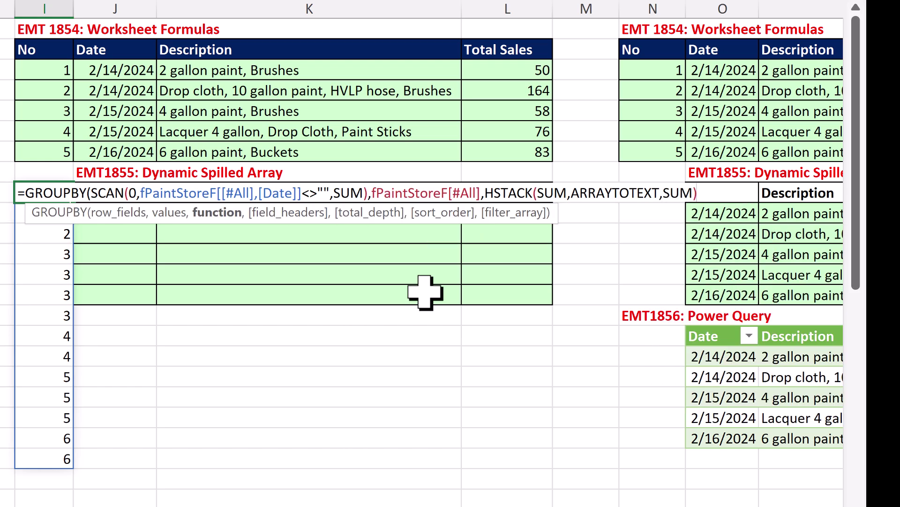
{"action": "left_click", "coordinate": [90, 193]}
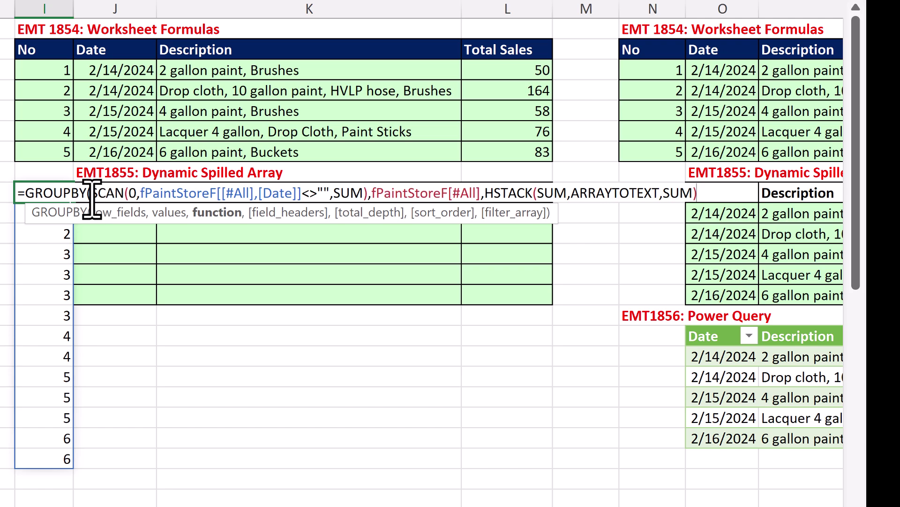
- Break the GROUPBY formula so row field, values and HSTACK each sit on their own line
{"action": "key", "text": "alt+Return"}
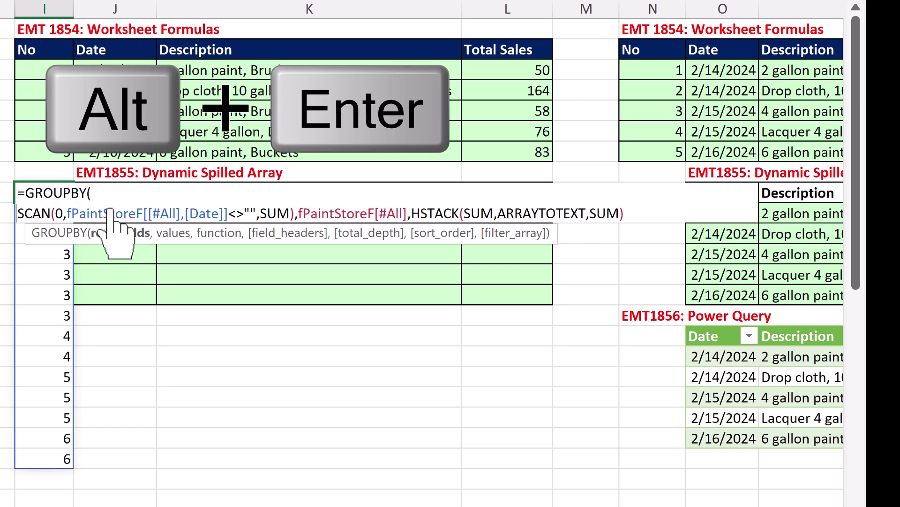
{"action": "key", "text": "alt+Return"}
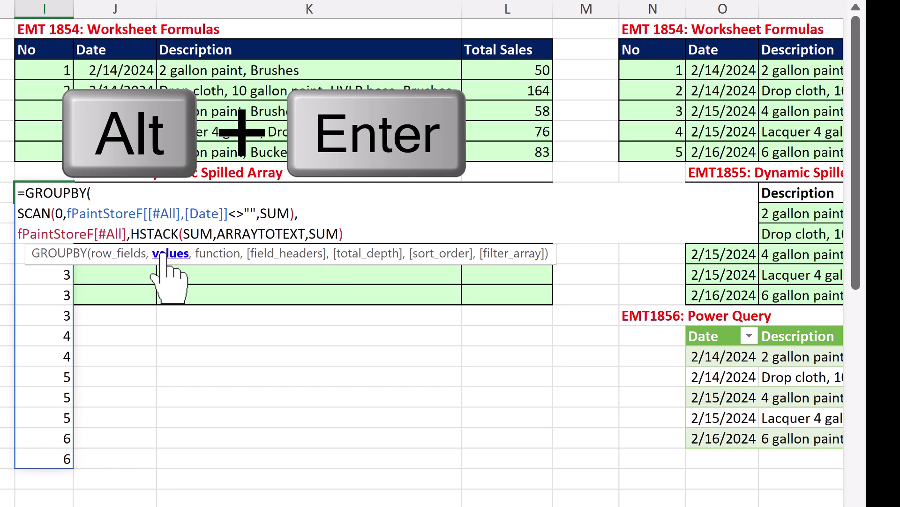
{"action": "key", "text": "Right"}
{"action": "key", "text": "Right"}
{"action": "key", "text": "Right"}
{"action": "key", "text": "Right"}
{"action": "key", "text": "Right"}
{"action": "key", "text": "Right"}
{"action": "key", "text": "Right"}
{"action": "key", "text": "Right"}
{"action": "key", "text": "Right"}
{"action": "key", "text": "Right"}
{"action": "key", "text": "Right"}
{"action": "key", "text": "Right"}
{"action": "key", "text": "Right"}
{"action": "key", "text": "Right"}
{"action": "key", "text": "Right"}
{"action": "key", "text": "Right"}
{"action": "key", "text": "Right"}
{"action": "key", "text": "Right"}
{"action": "key", "text": "Right"}
{"action": "key", "text": "alt+Return"}
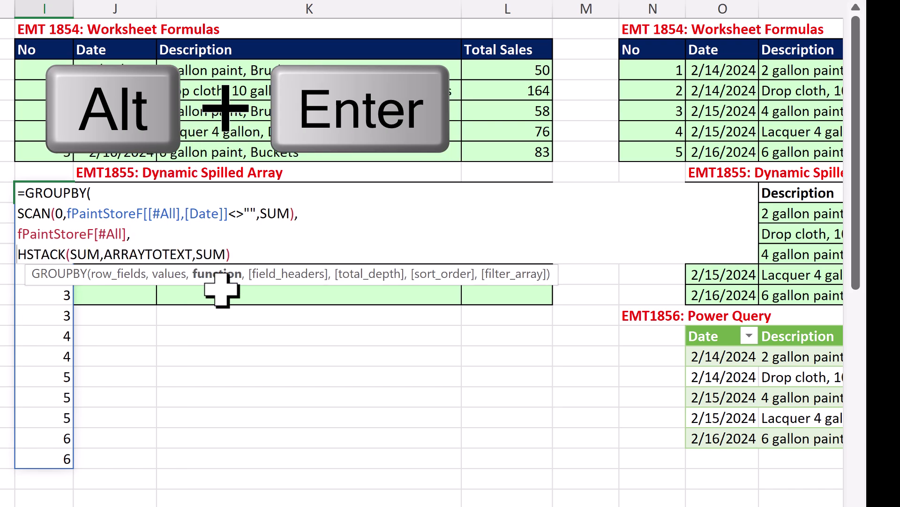
{"action": "key", "text": "End"}
- Add field_headers 3 and total_depth 0 on a separate line and commit the formula
{"action": "type", "text": ","}
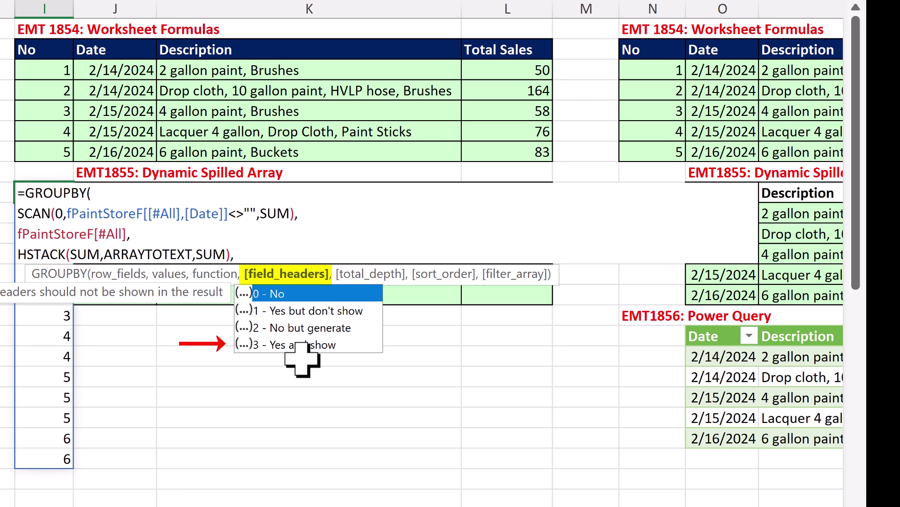
{"action": "type", "text": "3,"}
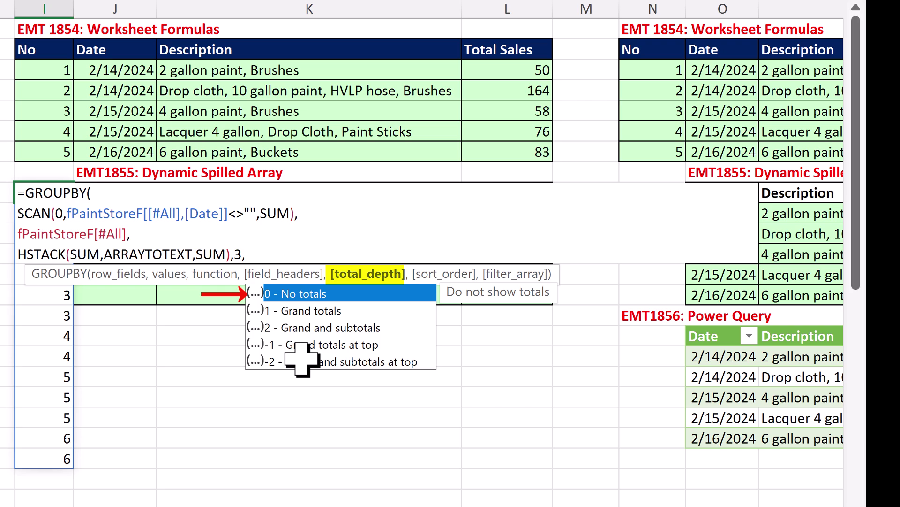
{"action": "type", "text": "0)"}
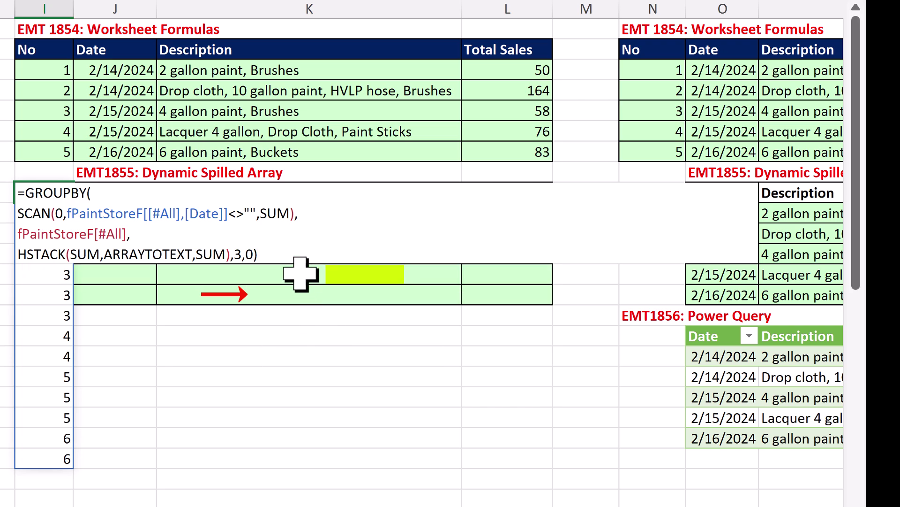
{"action": "left_click", "coordinate": [233, 262]}
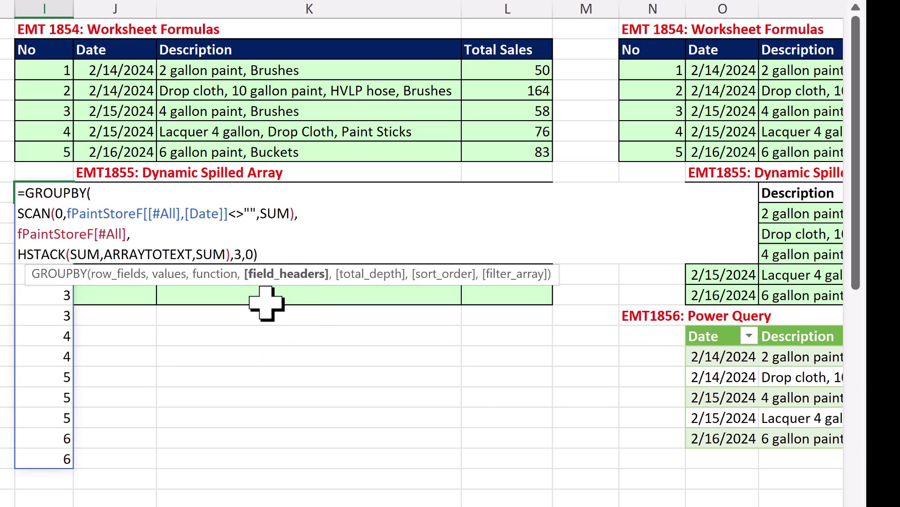
{"action": "key", "text": "alt+Return"}
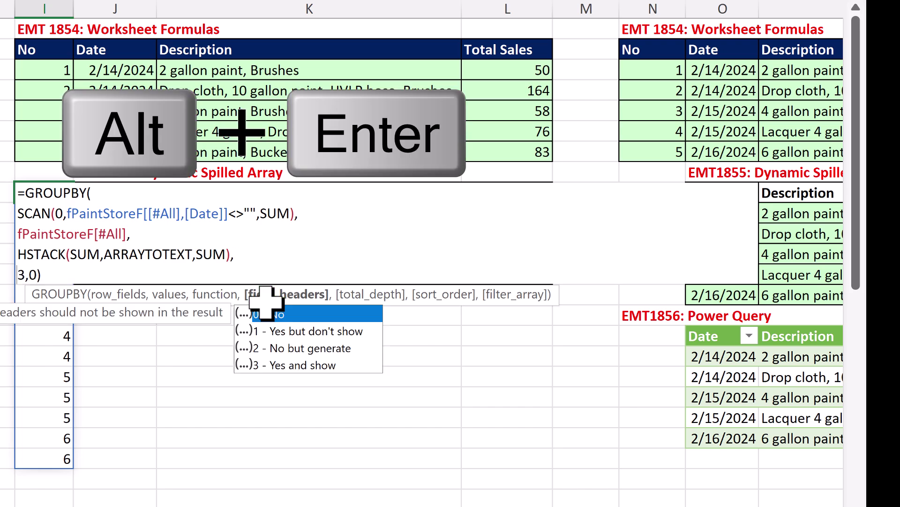
{"action": "key", "text": "ctrl+Return"}
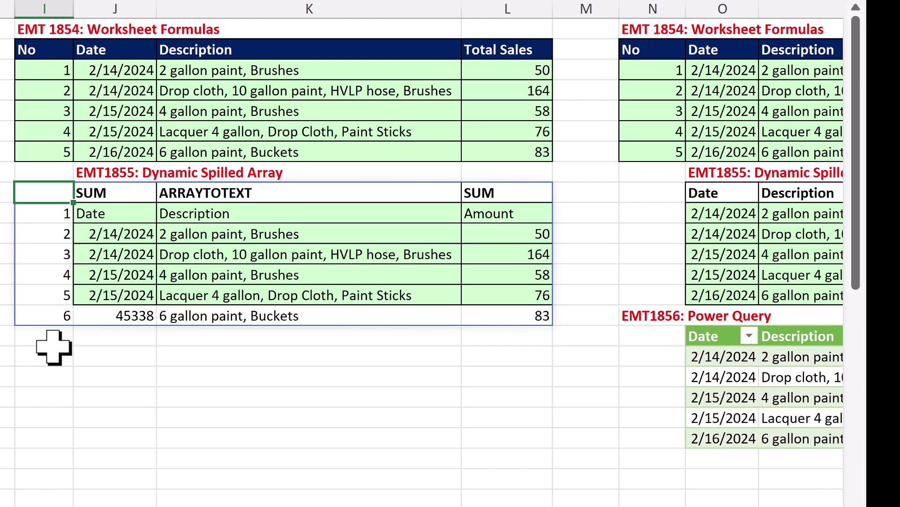
- Wrap the formula as =DROP(GROUPBY(…),1,1), with 1,1 on its own line, and commit
{"action": "key", "text": "F2"}
{"action": "left_click", "coordinate": [24, 193]}
{"action": "type", "text": "DROP("}
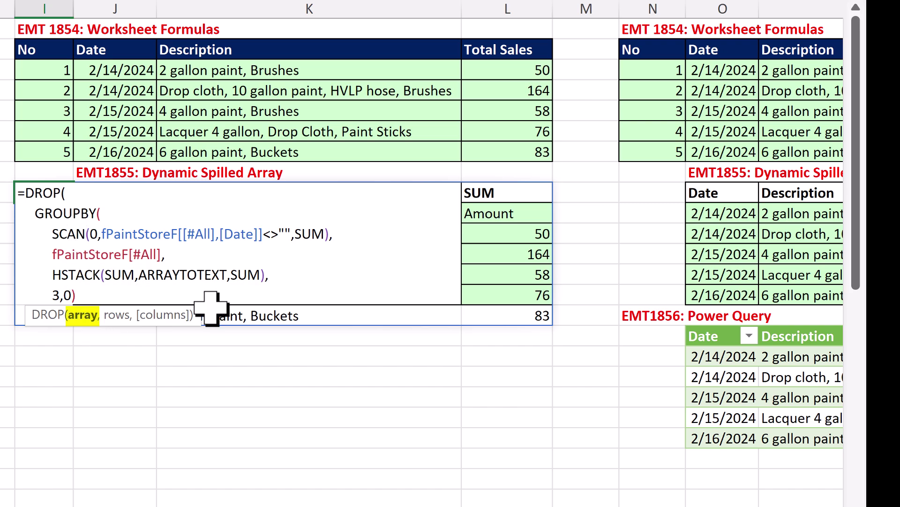
{"action": "type", "text": ","}
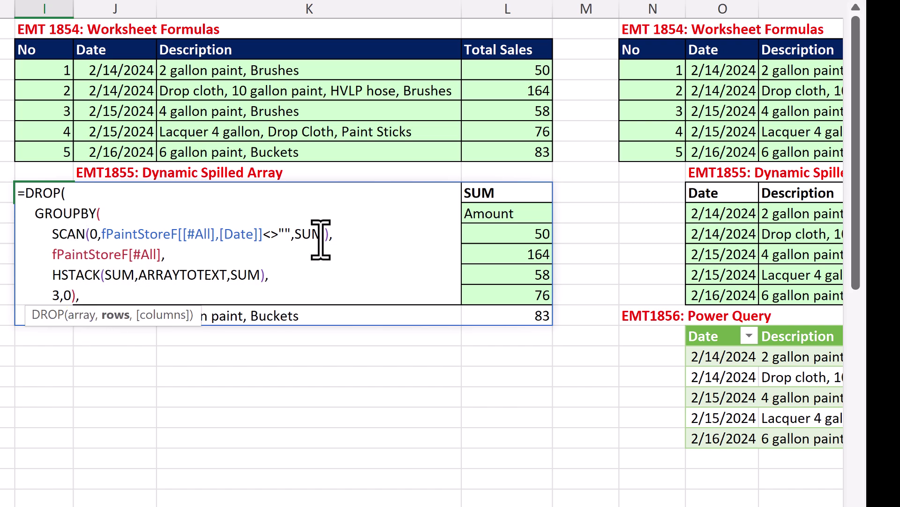
{"action": "key", "text": "alt+Return"}
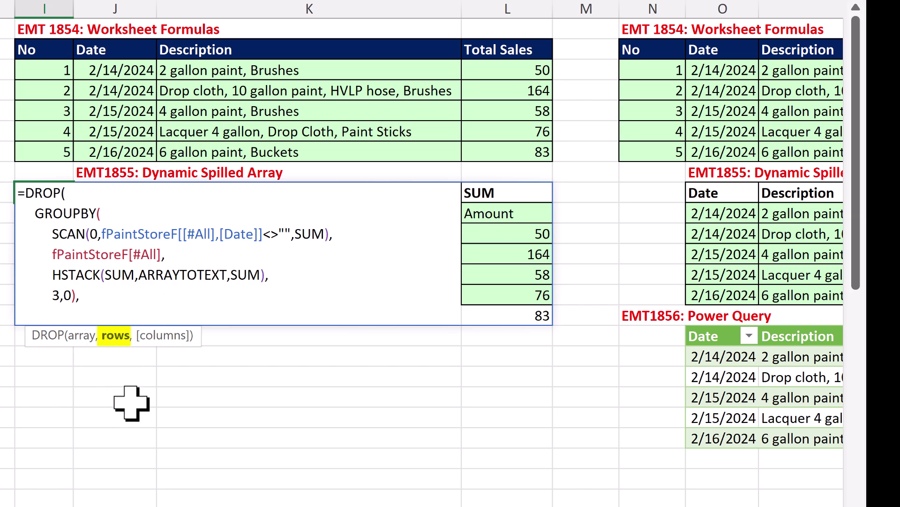
{"action": "type", "text": "1,"}
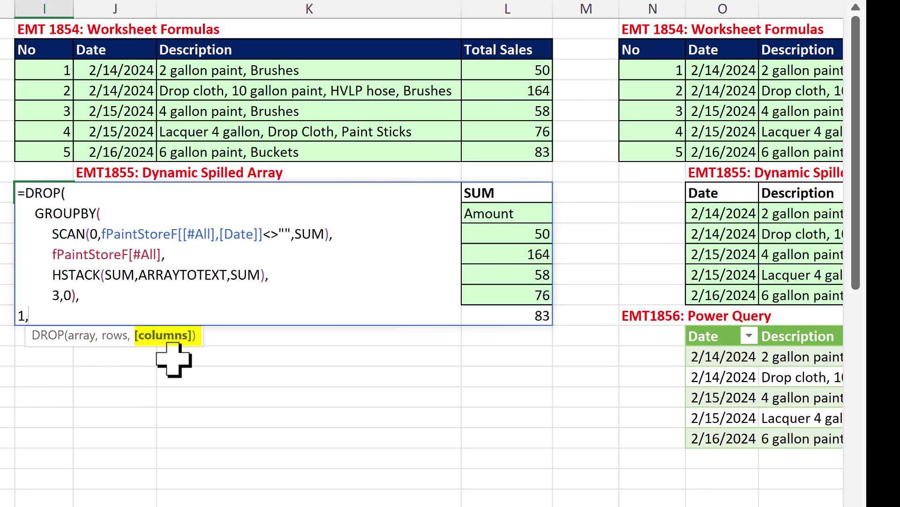
{"action": "type", "text": "1)"}
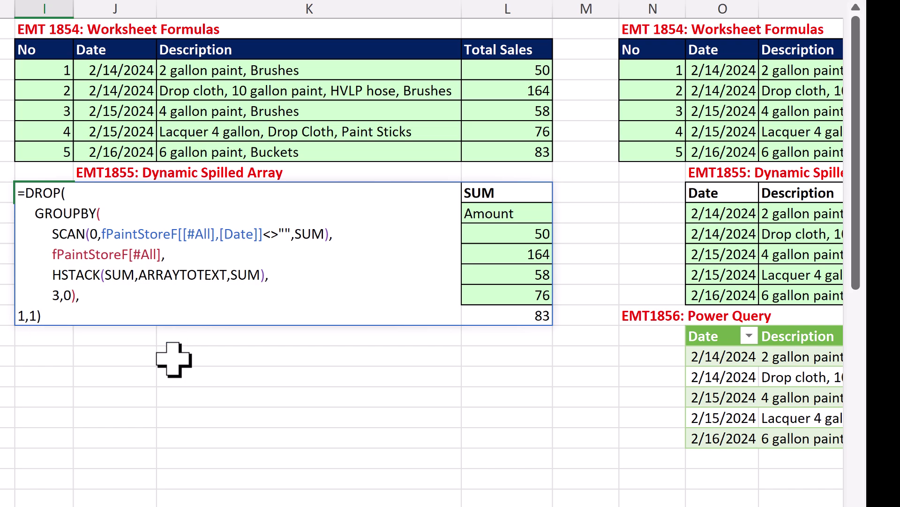
{"action": "key", "text": "ctrl+Return"}
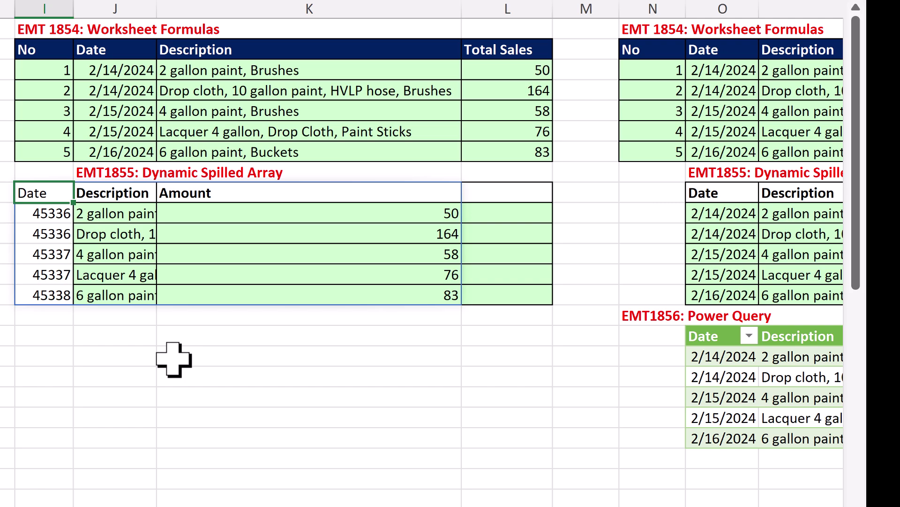
- Move the DROP formula one column right so its Date column shows formatted dates
{"action": "key", "text": "F2"}
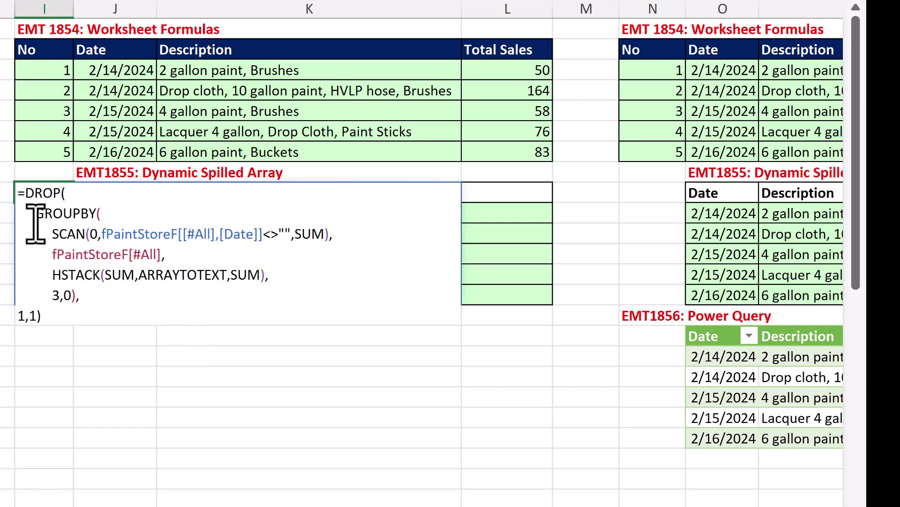
{"action": "left_click_drag", "start_coordinate": [28, 199], "coordinate": [91, 346]}
{"action": "key", "text": "ctrl+c"}
{"action": "key", "text": "Escape"}
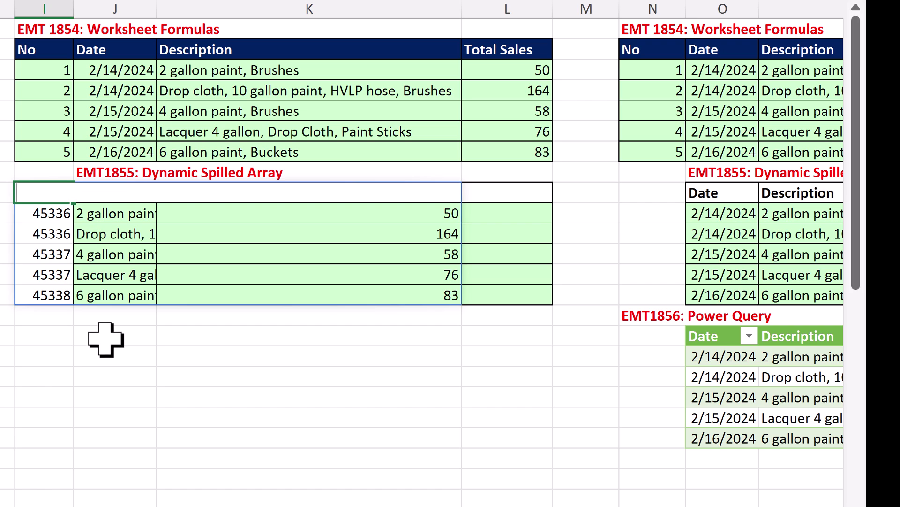
{"action": "key", "text": "ctrl+z"}
{"action": "key", "text": "F2"}
{"action": "key", "text": "ctrl+v"}
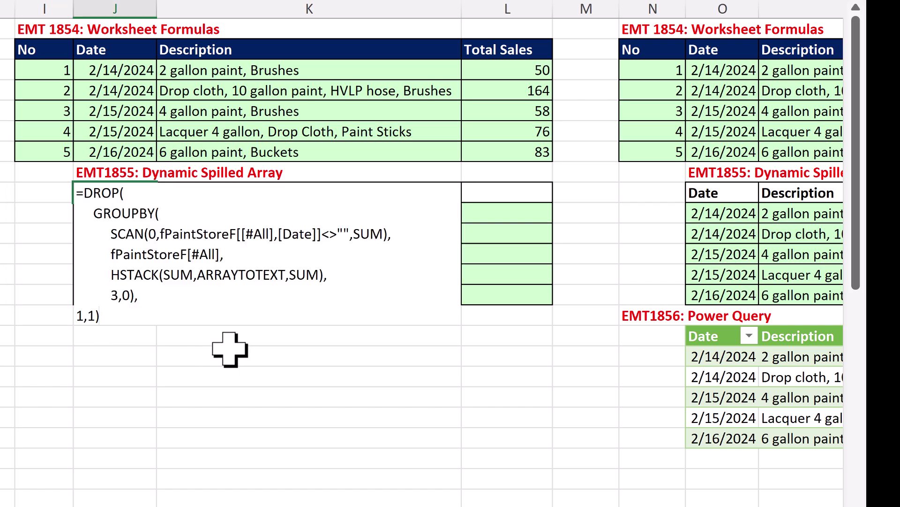
{"action": "key", "text": "ctrl+Return"}
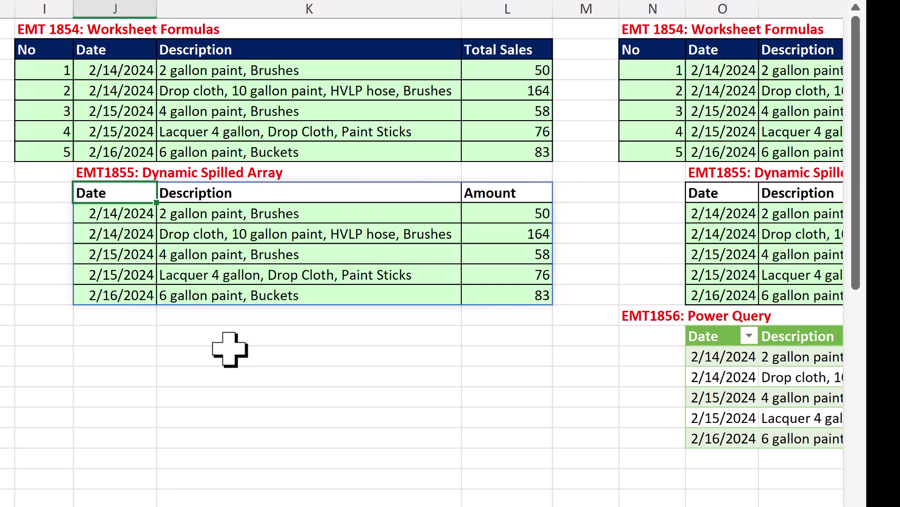
{"action": "key", "text": "F2"}
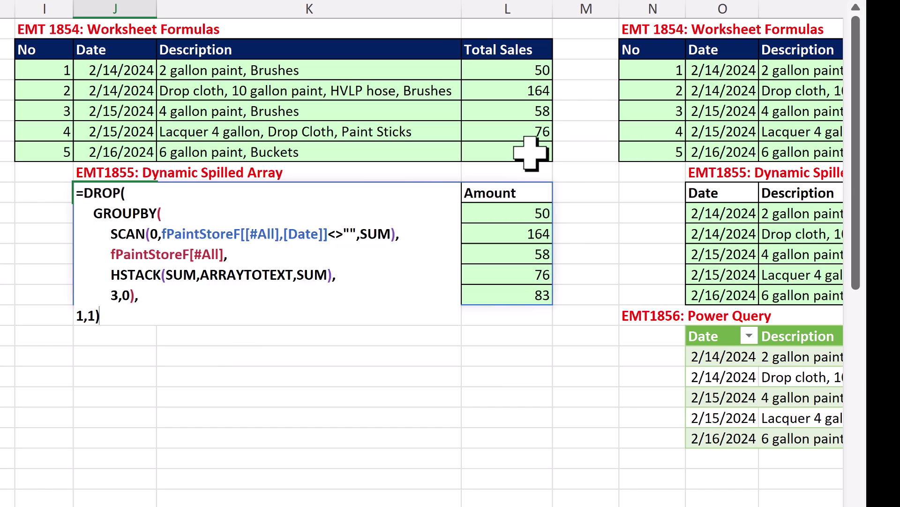